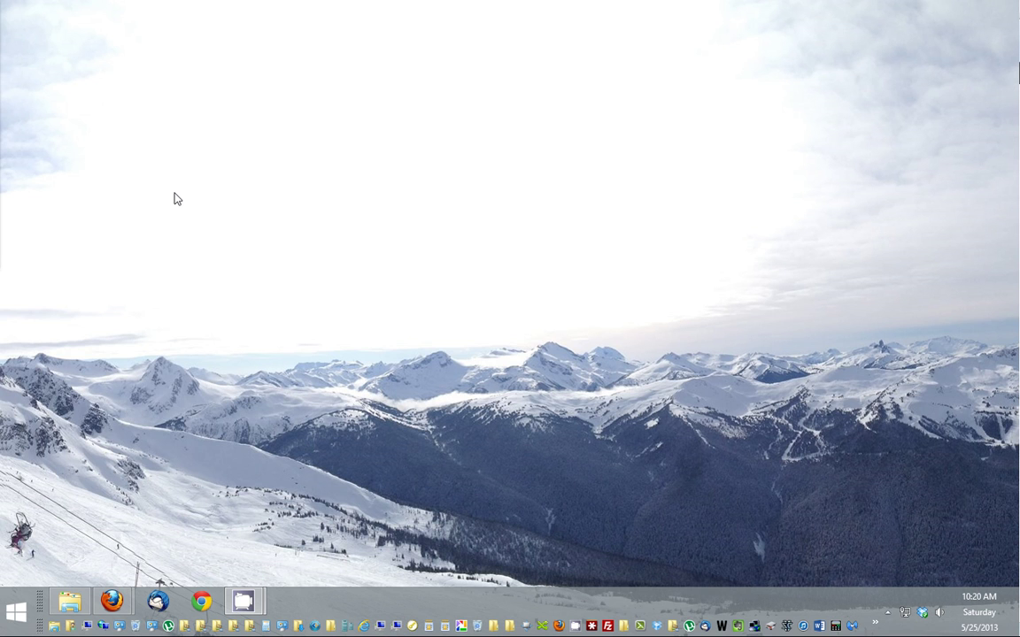
# Bring up the Run dialog and enter regedit as the program to launch
pyautogui.press('super+r')
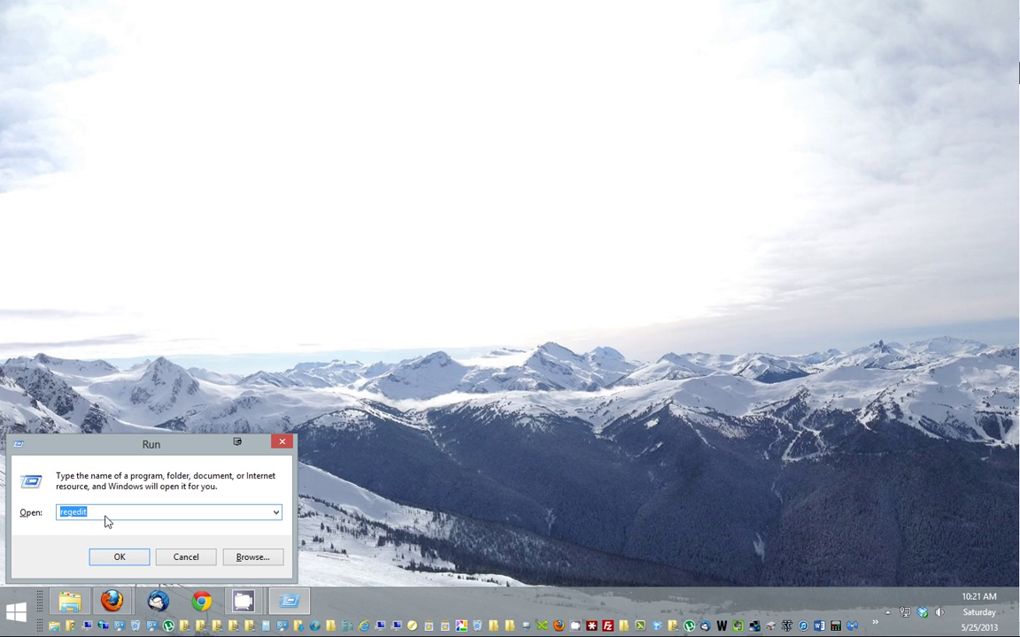
pyautogui.write('regedit')
# Launch Registry Editor and re-expand HKEY_LOCAL_MACHINE and its SOFTWARE key
pyautogui.click(125, 559)
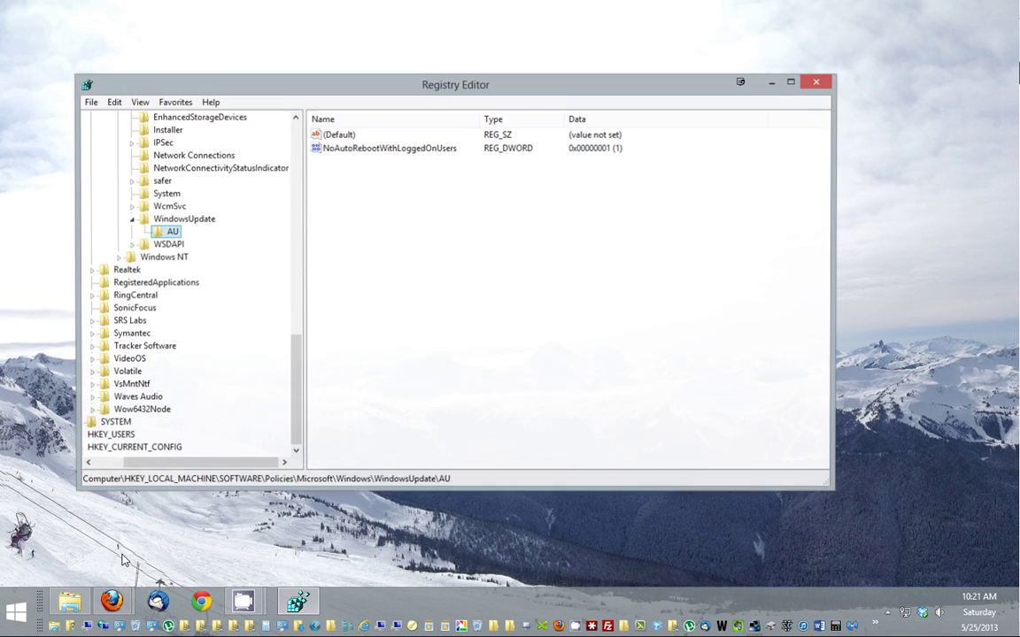
pyautogui.scroll(20, 285, 282)
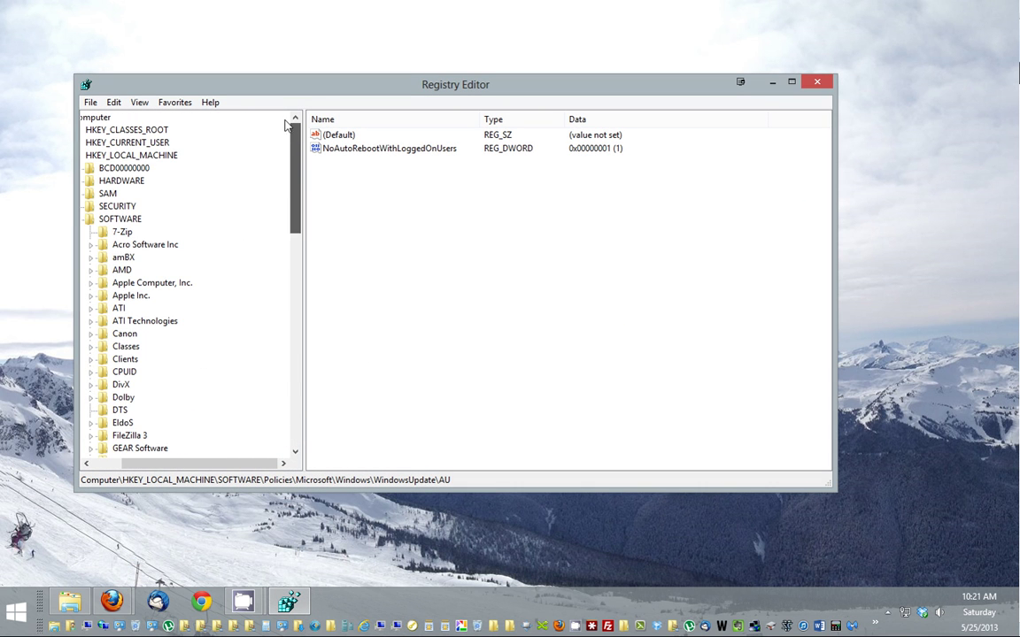
pyautogui.moveTo(213, 463); pyautogui.dragTo(177, 463)
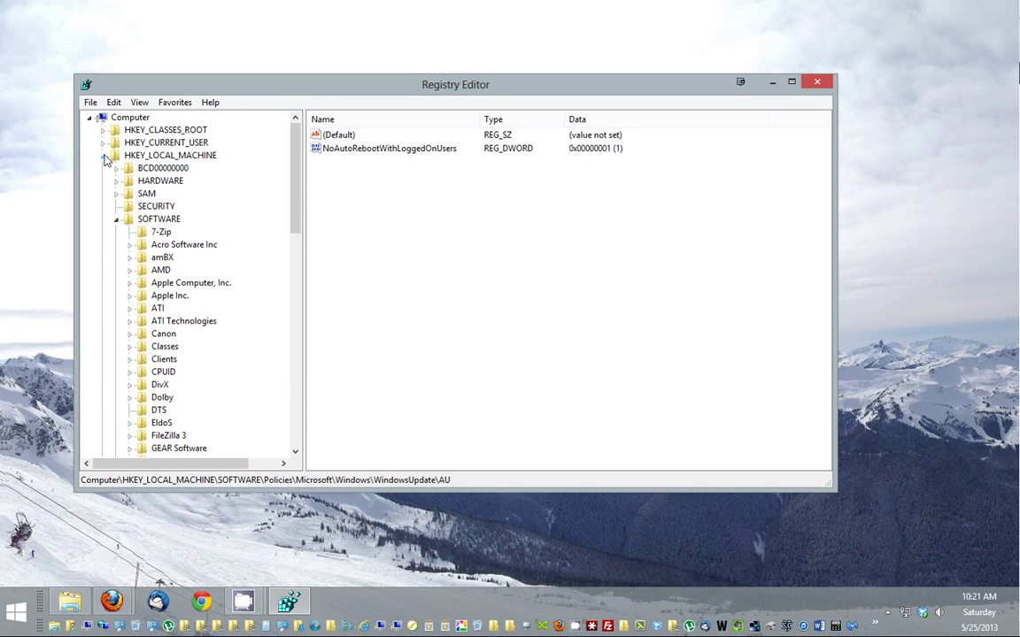
pyautogui.click(104, 155)
pyautogui.click(111, 601)
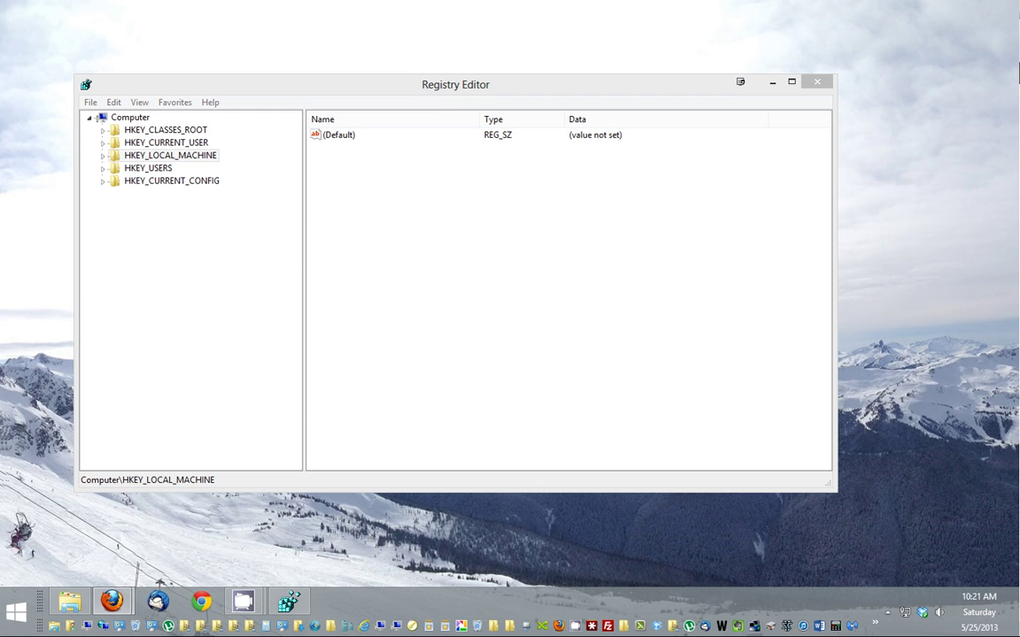
pyautogui.click(102, 158)
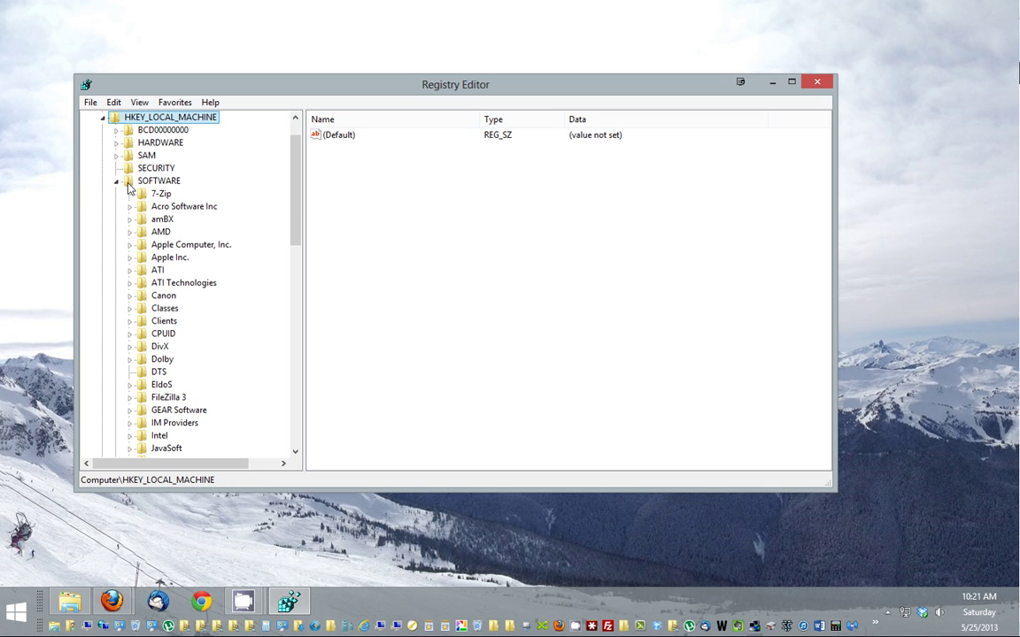
pyautogui.click(130, 182)
pyautogui.click(115, 181)
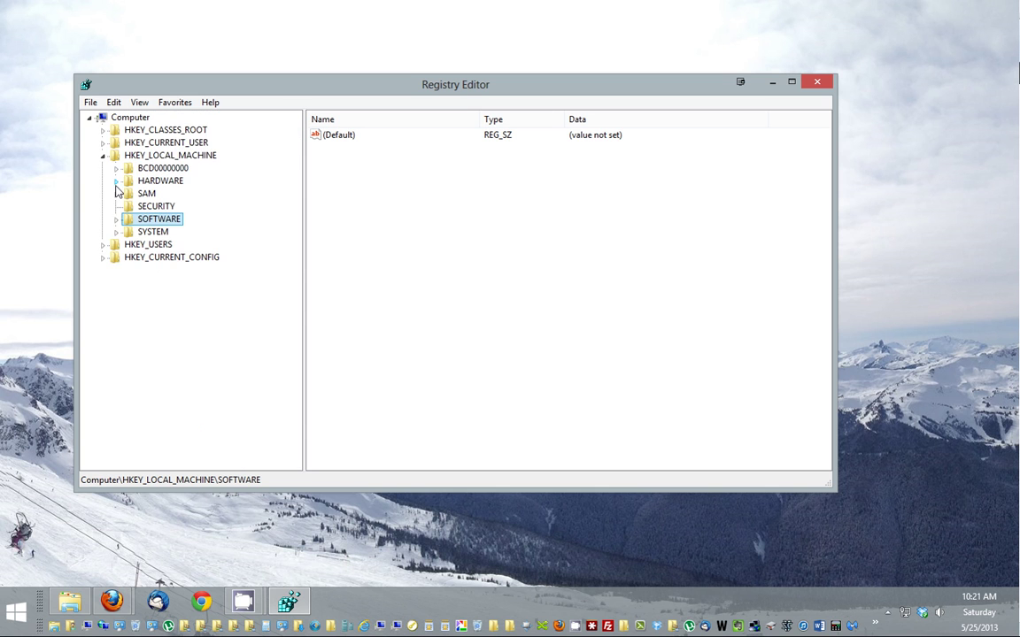
pyautogui.click(115, 219)
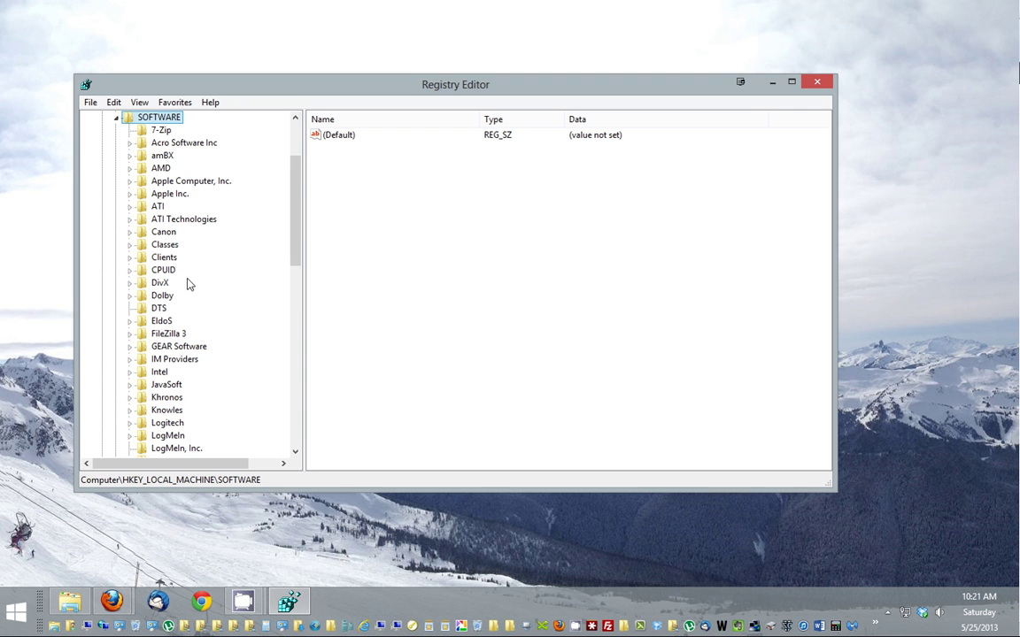
# Re-expand Policies, Microsoft and Windows so WindowsUpdate and AU are listed
pyautogui.scroll(-4, 188, 283)
pyautogui.scroll(-1, 188, 283)
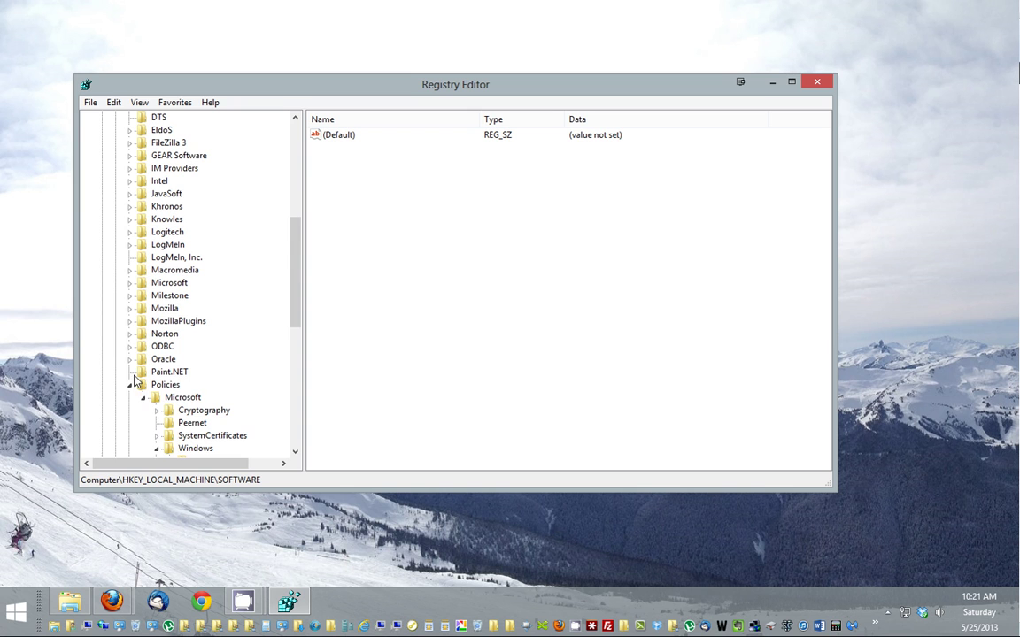
pyautogui.click(129, 385)
pyautogui.click(129, 385)
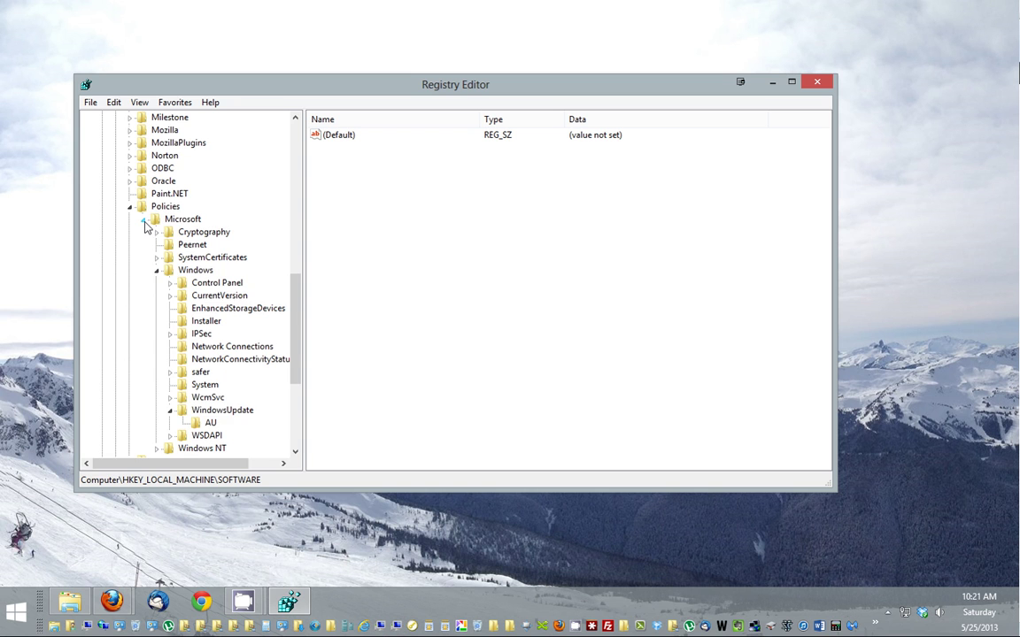
pyautogui.click(144, 221)
pyautogui.click(144, 271)
pyautogui.click(156, 271)
pyautogui.click(156, 272)
pyautogui.scroll(-1, 233, 281)
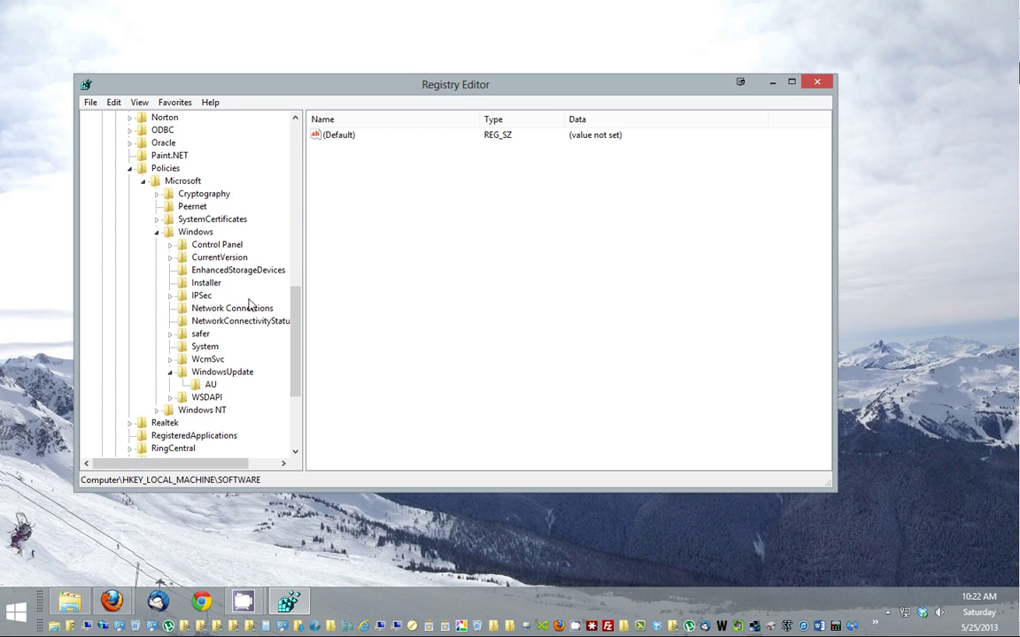
# Delete the WindowsUpdate key and all its subkeys, confirming the deletion
pyautogui.rightClick(219, 372)
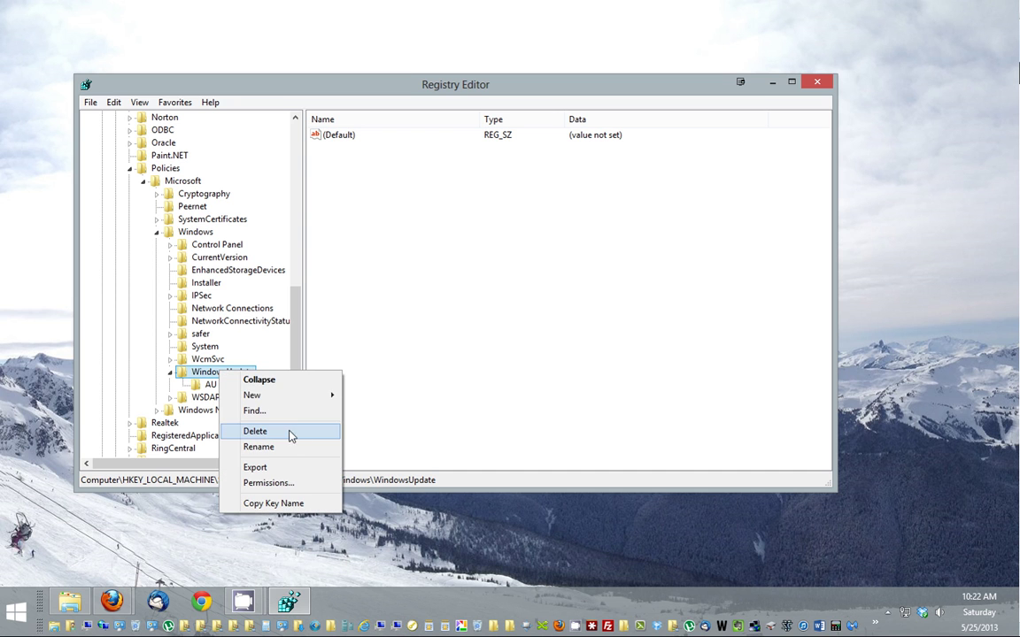
pyautogui.click(289, 433)
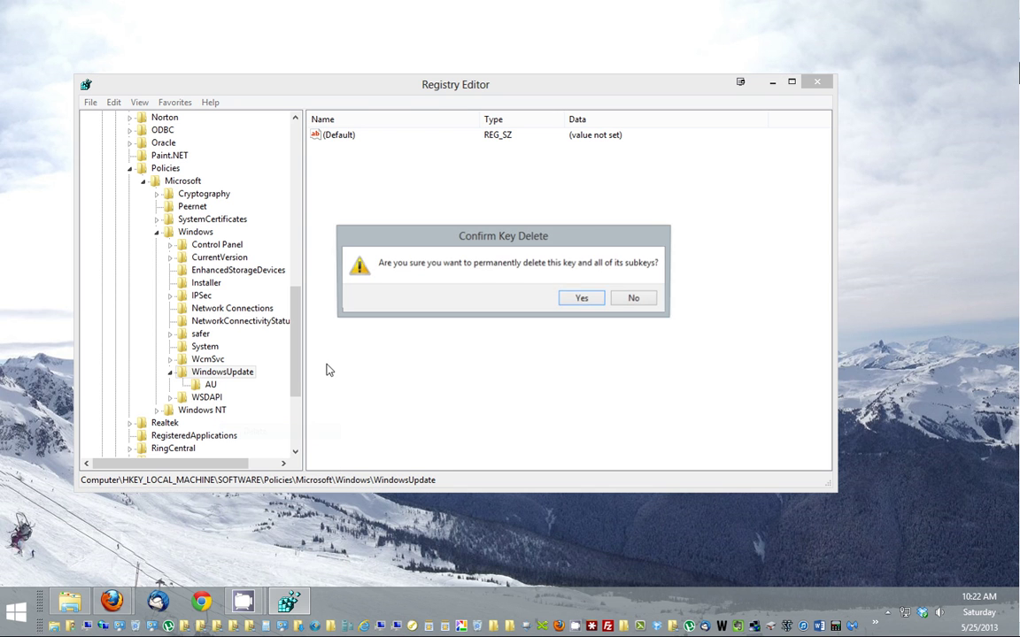
pyautogui.click(584, 300)
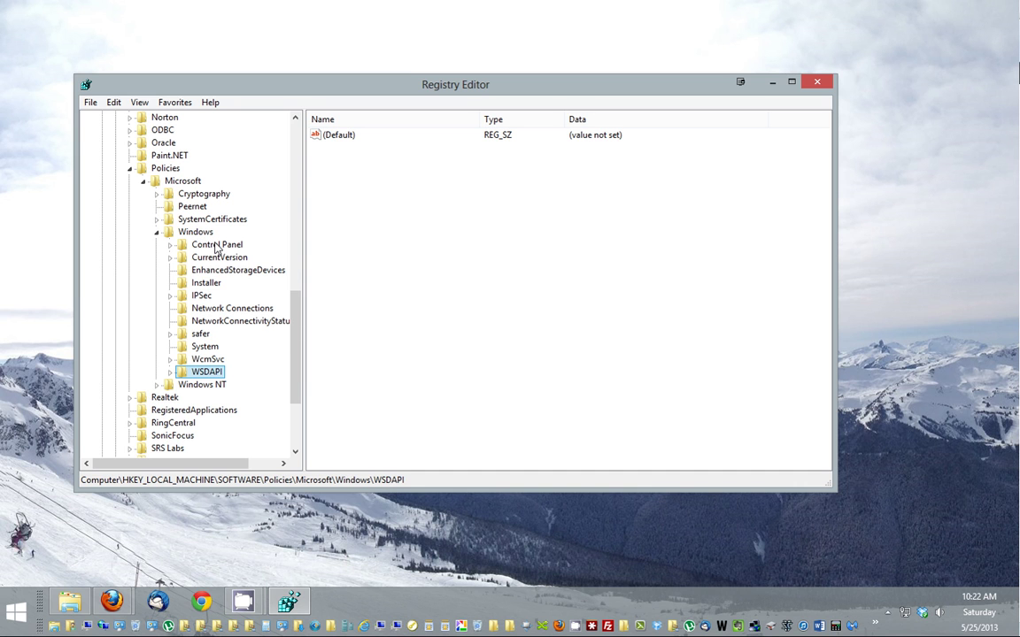
# Create a new key named WindowsUpdate under Policies\Microsoft\Windows
pyautogui.rightClick(202, 295)
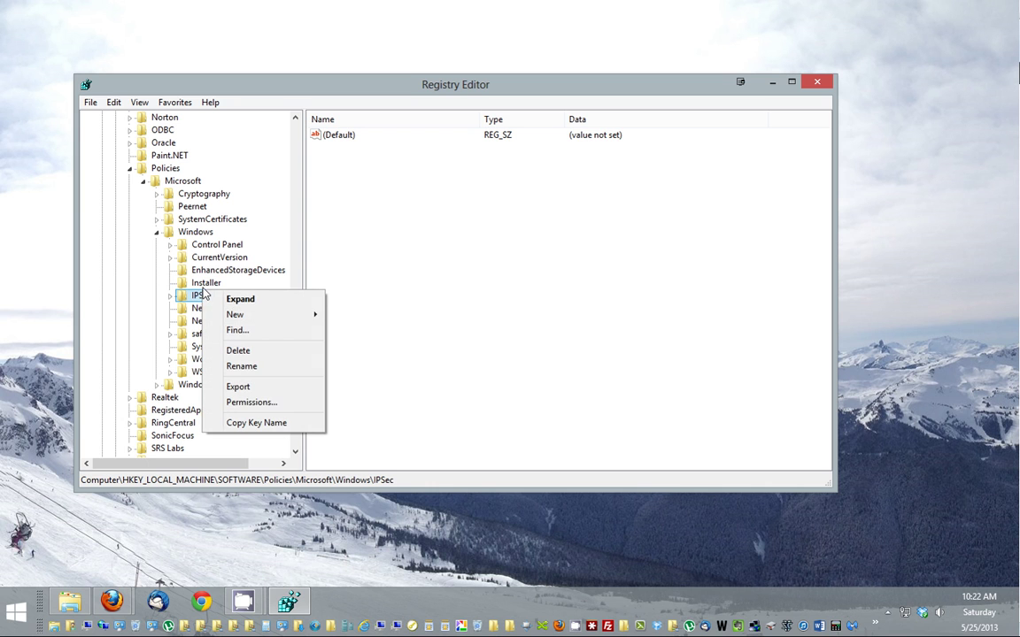
pyautogui.rightClick(198, 233)
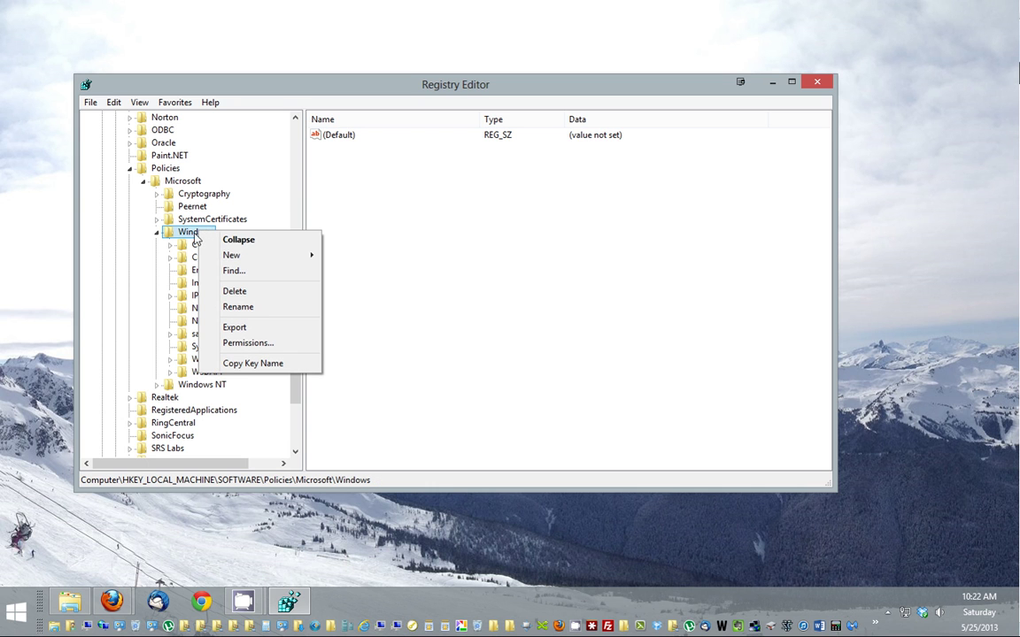
pyautogui.moveTo(281, 257)
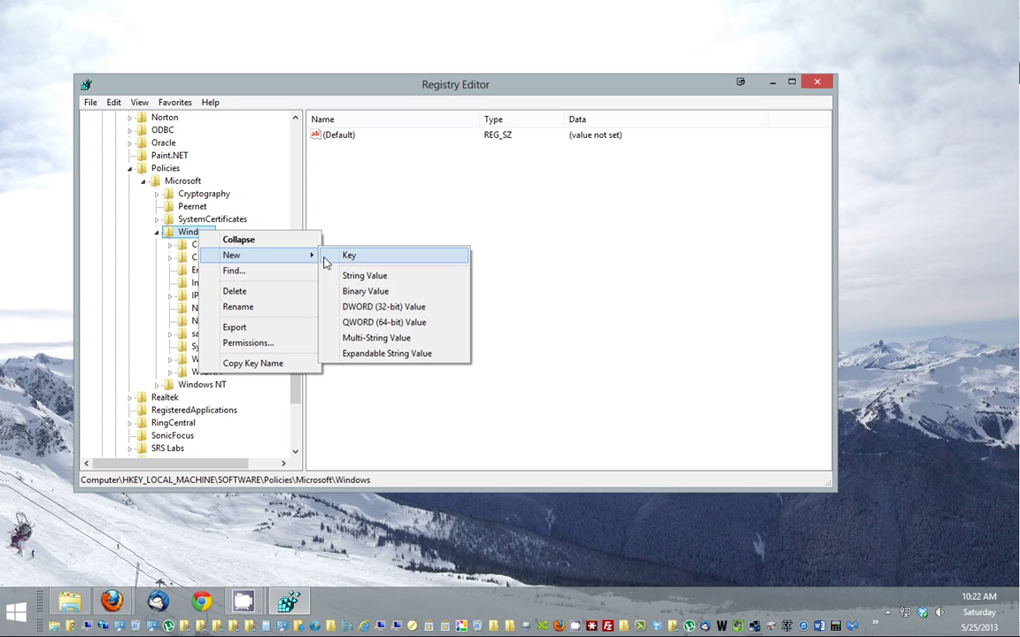
pyautogui.click(351, 256)
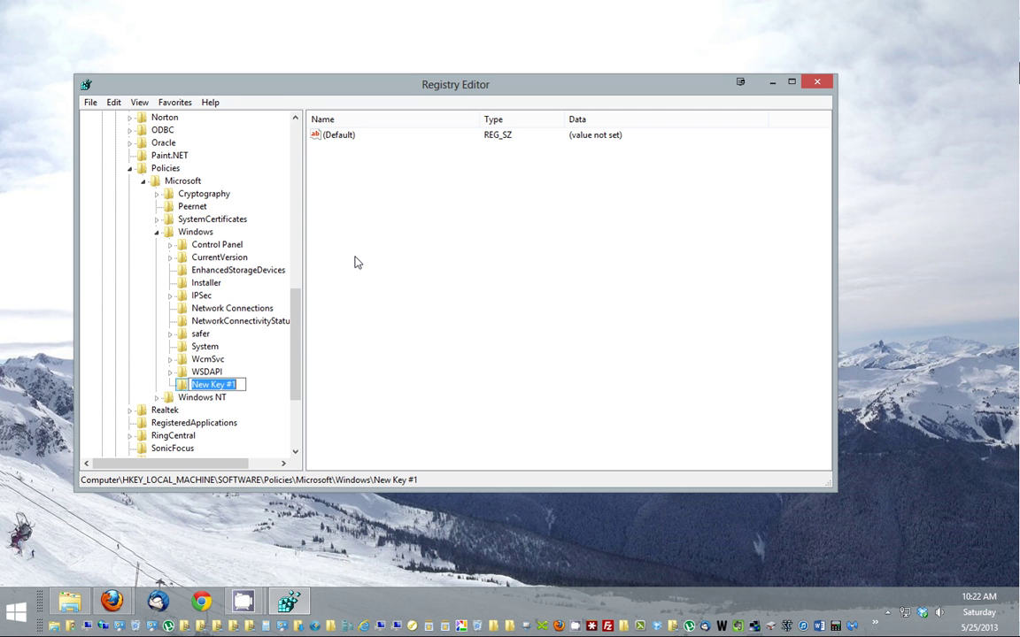
pyautogui.write('Windows')
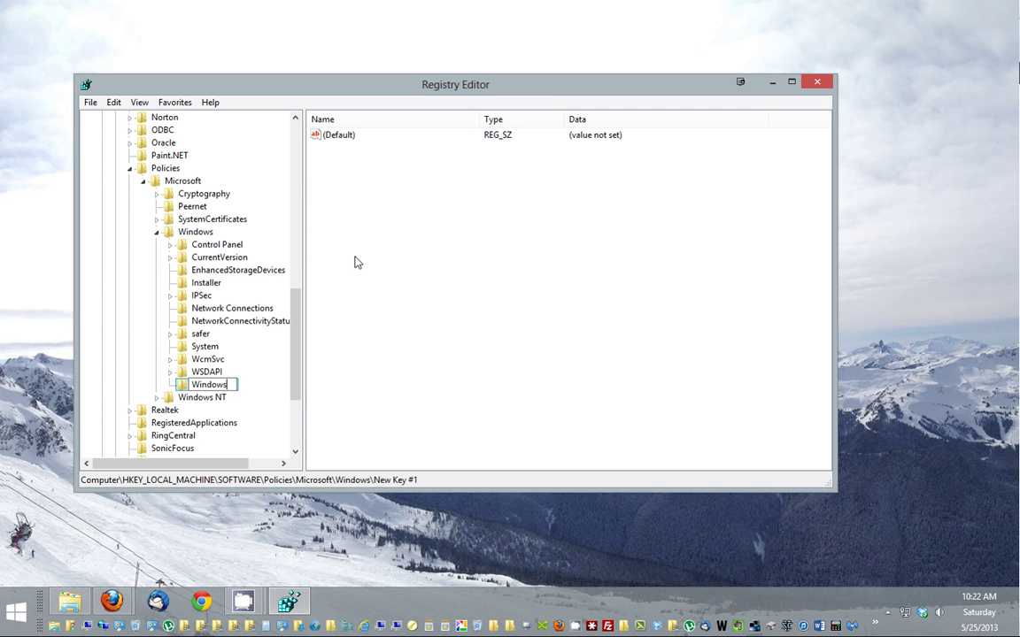
pyautogui.write('Update')
pyautogui.press('Return')
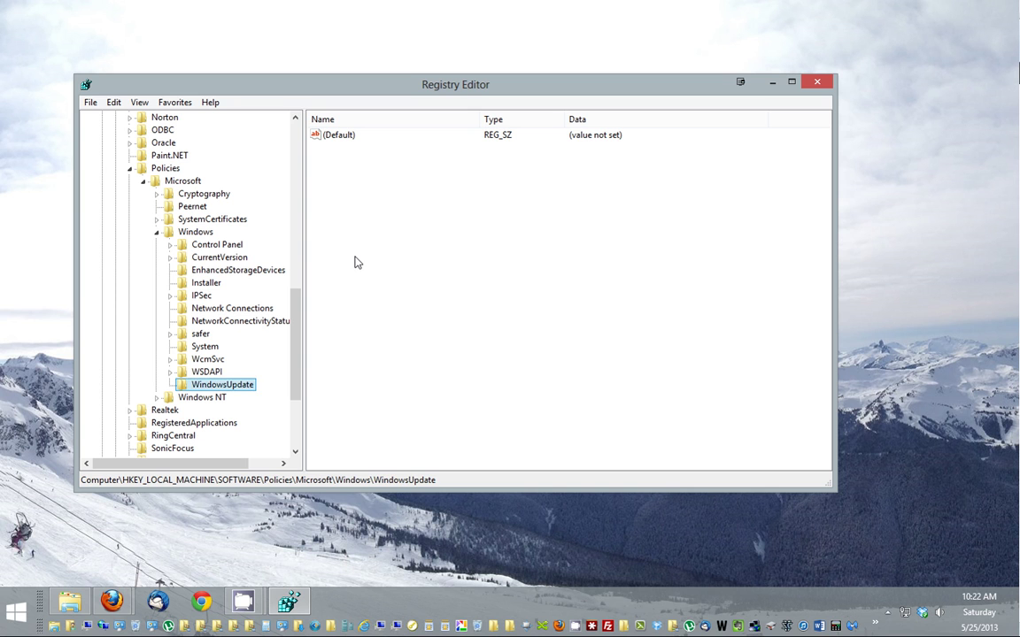
# Add a subkey named AU inside the WindowsUpdate key
pyautogui.rightClick(227, 386)
pyautogui.moveTo(338, 412)
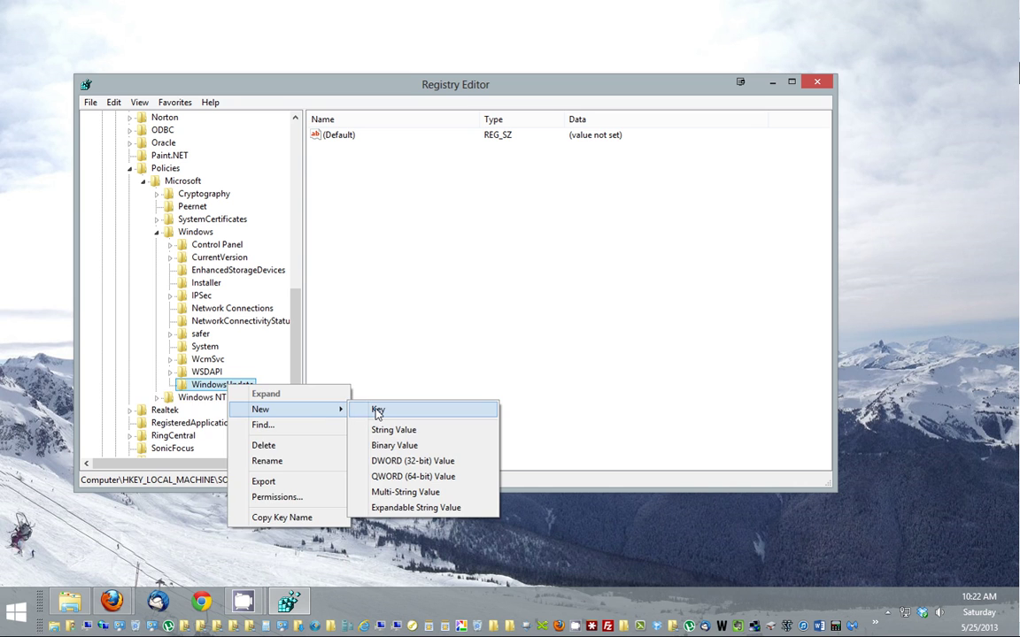
pyautogui.click(378, 409)
pyautogui.write('AU')
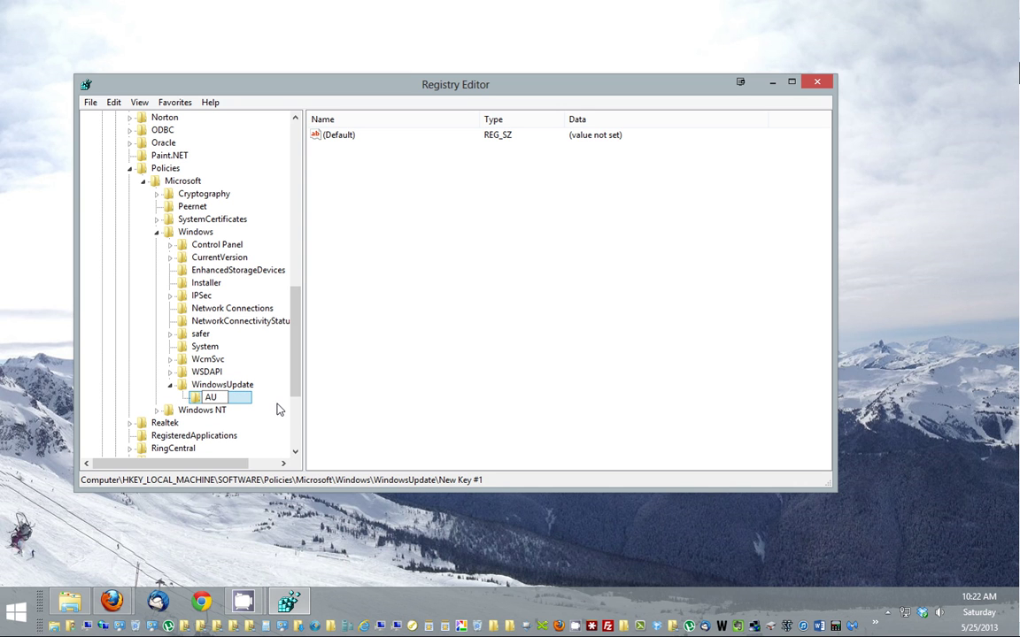
pyautogui.press('Return')
pyautogui.scroll(-2, 295, 399)
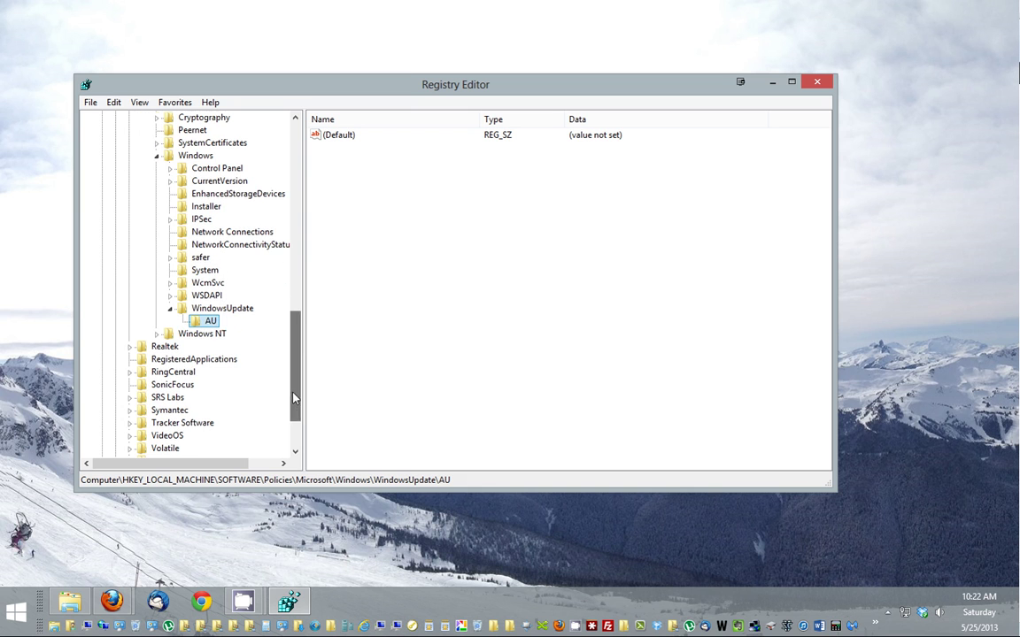
# Create a DWORD (32-bit) value named NoAutoRebootWithLoggedOnUsers in the AU key
pyautogui.rightClick(204, 326)
pyautogui.moveTo(273, 353)
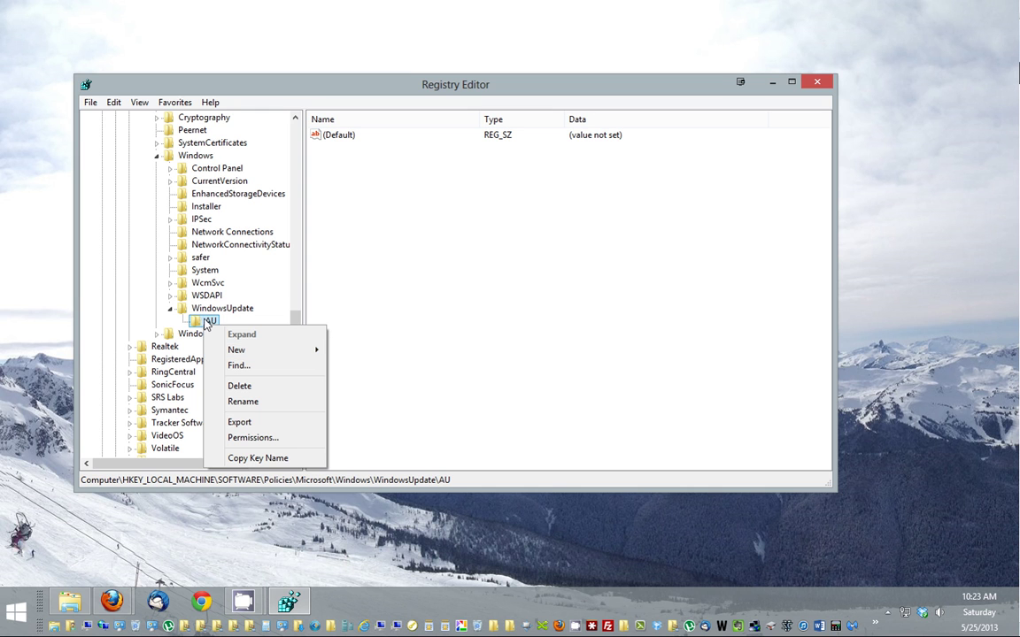
pyautogui.moveTo(314, 354)
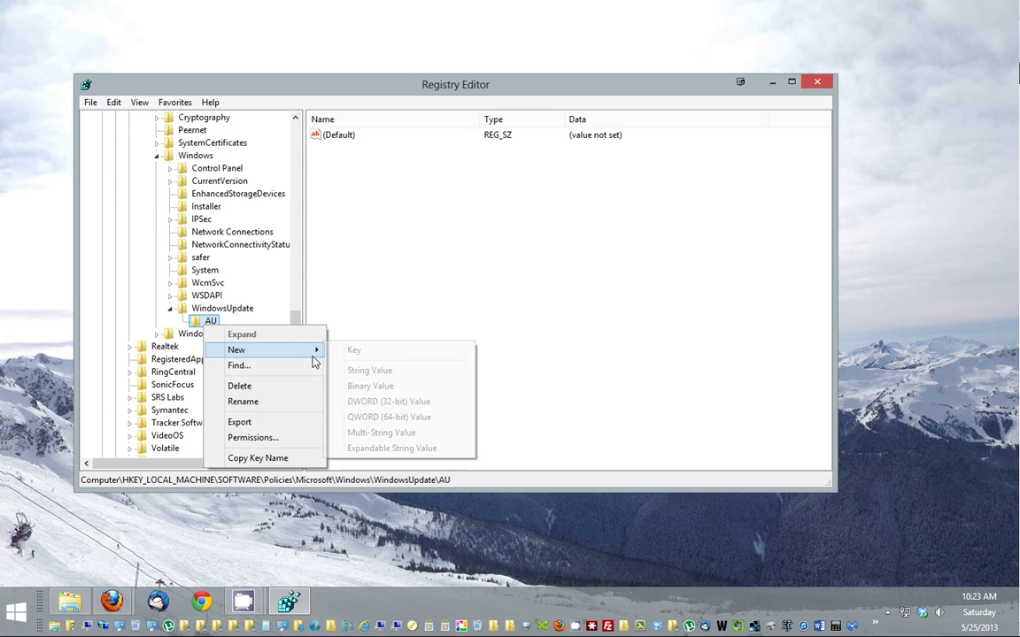
pyautogui.click(419, 404)
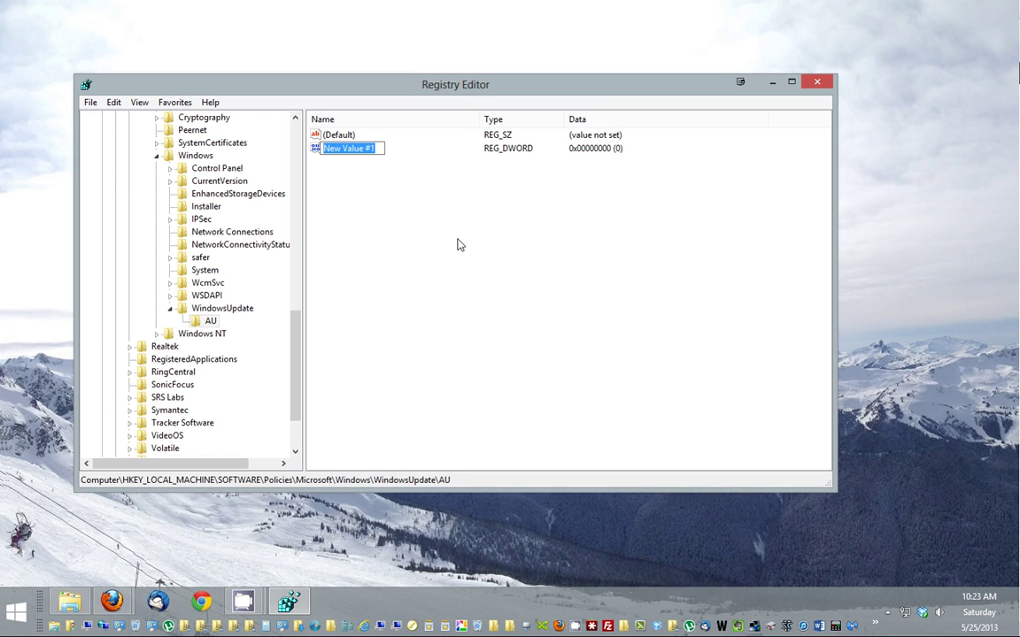
pyautogui.write('No')
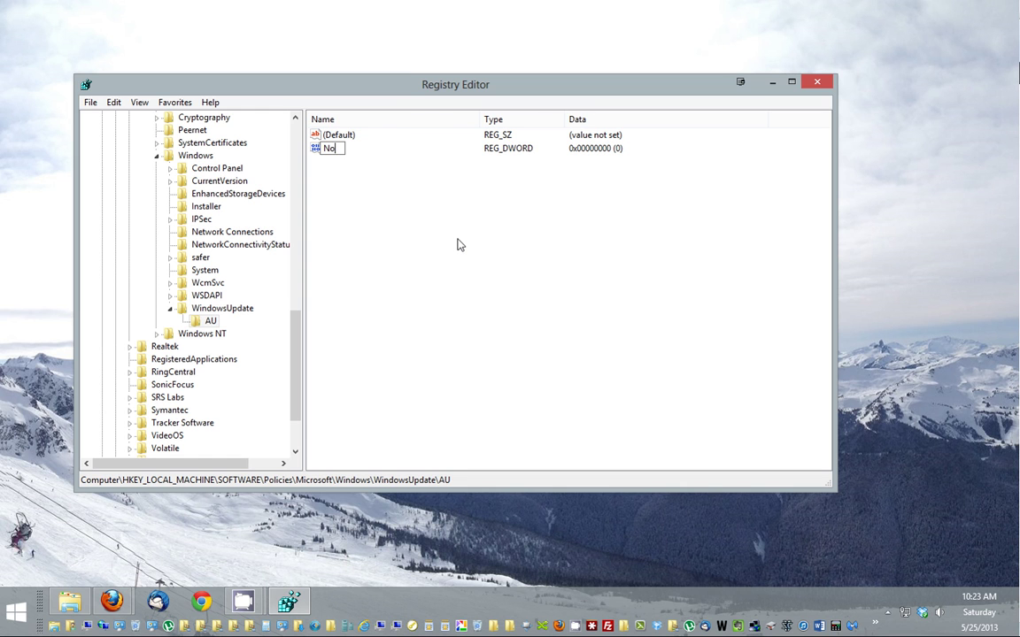
pyautogui.write('AutoRebootWith')
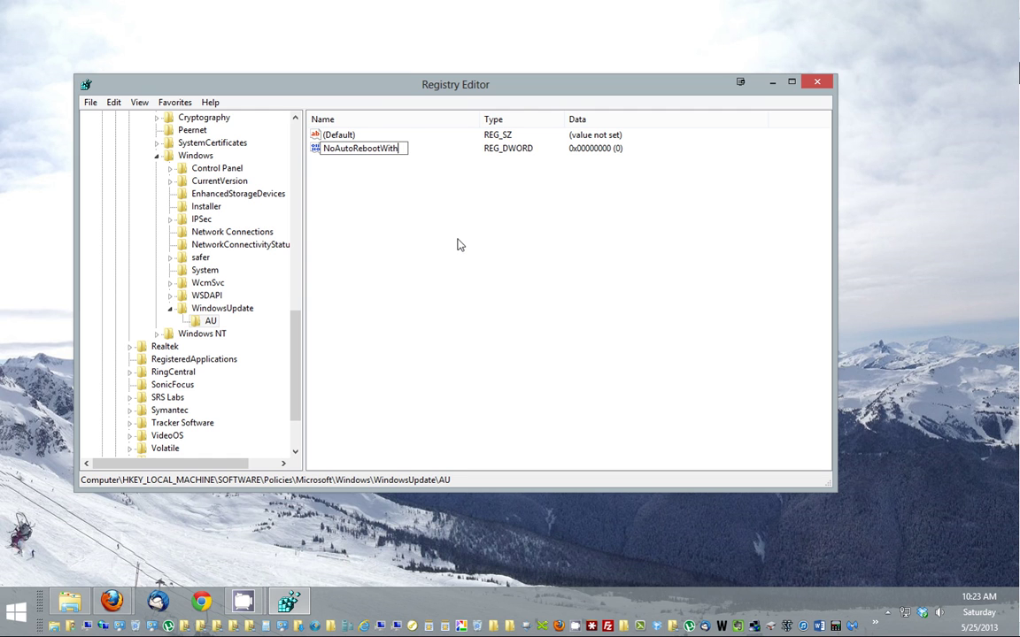
pyautogui.write('LoggedOnUsers')
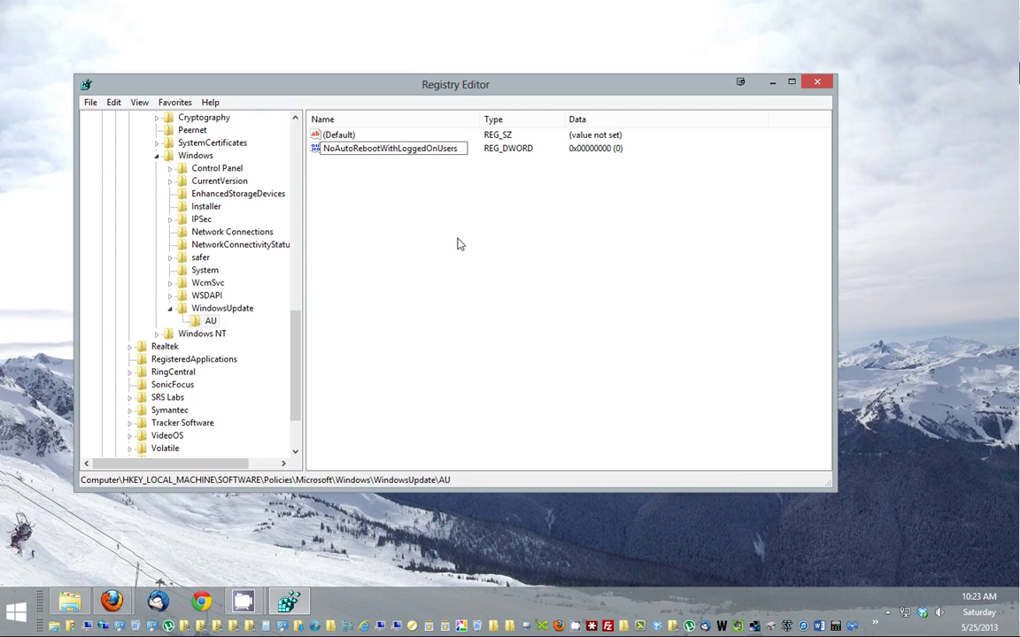
pyautogui.press('Return')
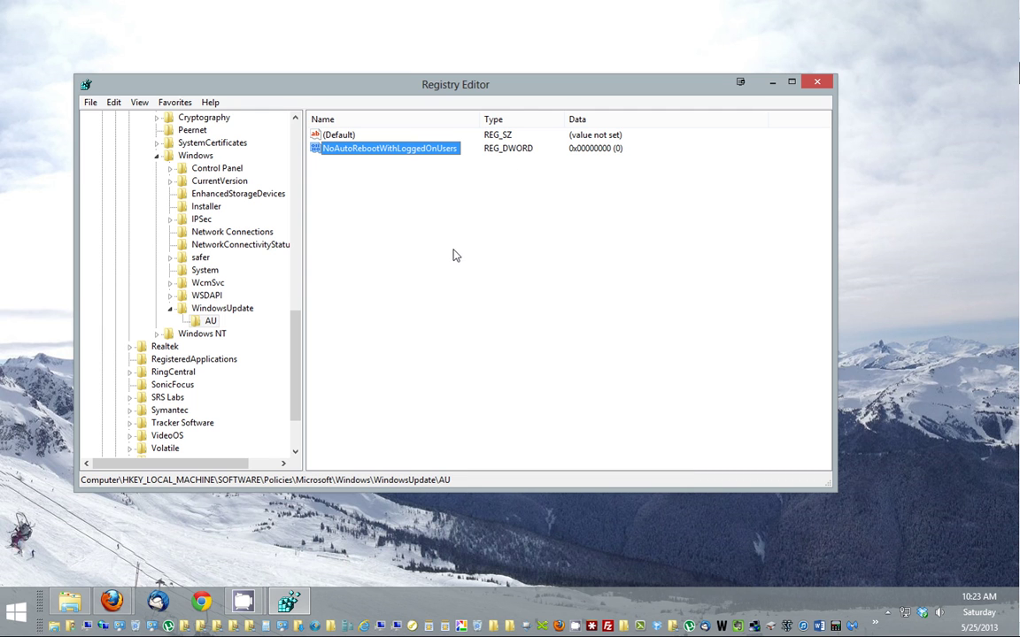
# Change the NoAutoRebootWithLoggedOnUsers value data from 0 to 1
pyautogui.rightClick(422, 149)
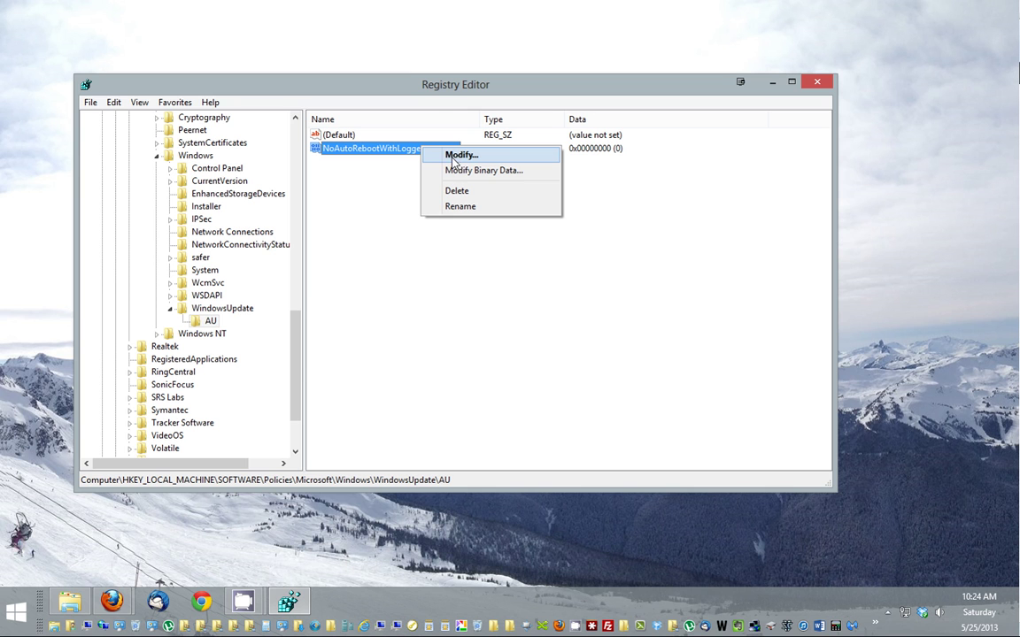
pyautogui.click(448, 158)
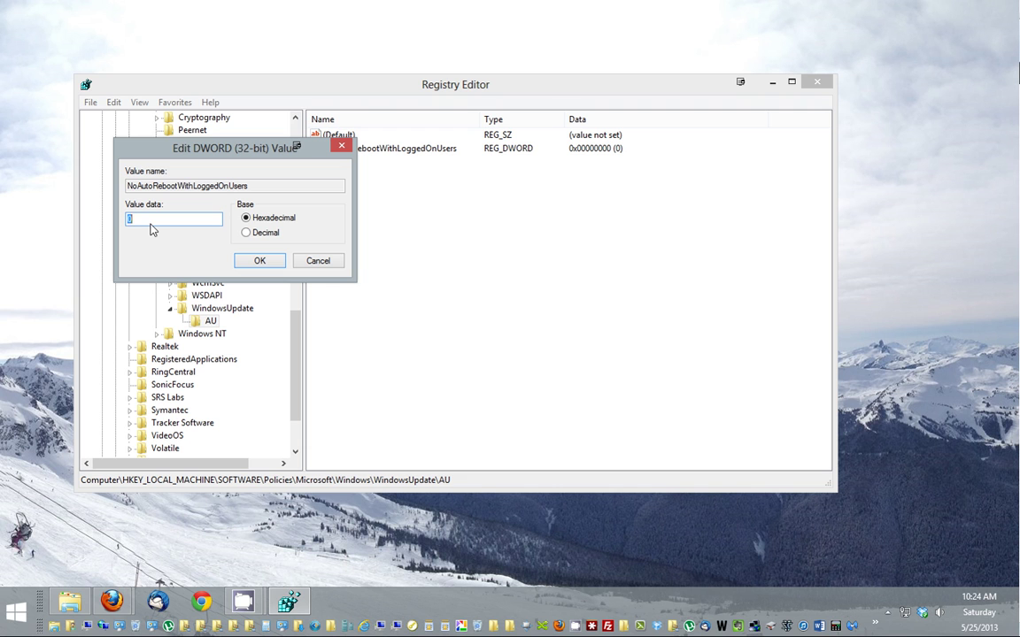
pyautogui.write('1')
pyautogui.click(259, 262)
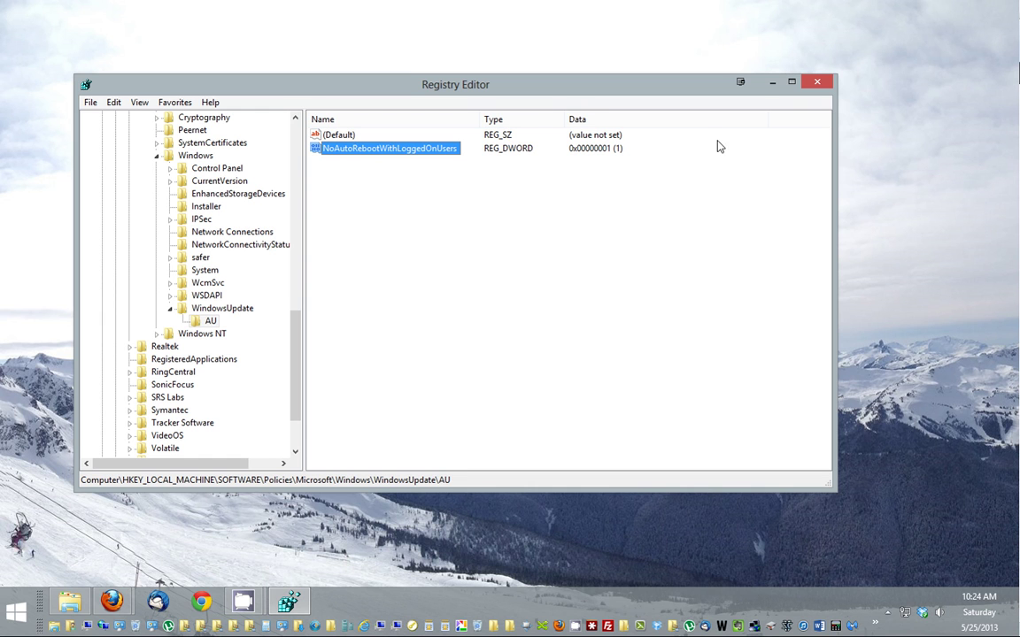
# Close the Registry Editor window
pyautogui.click(818, 84)
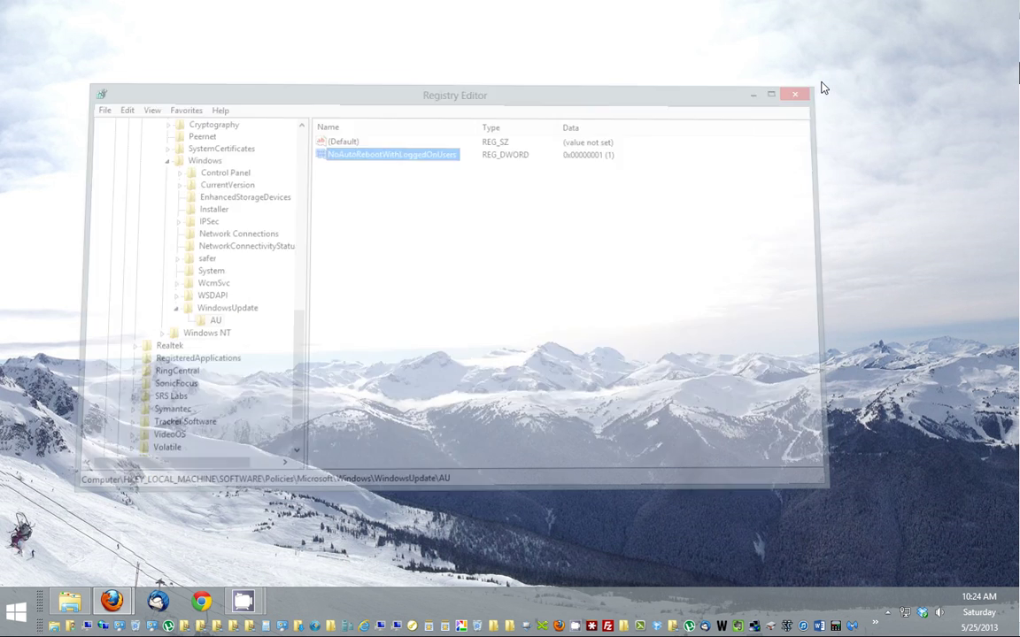